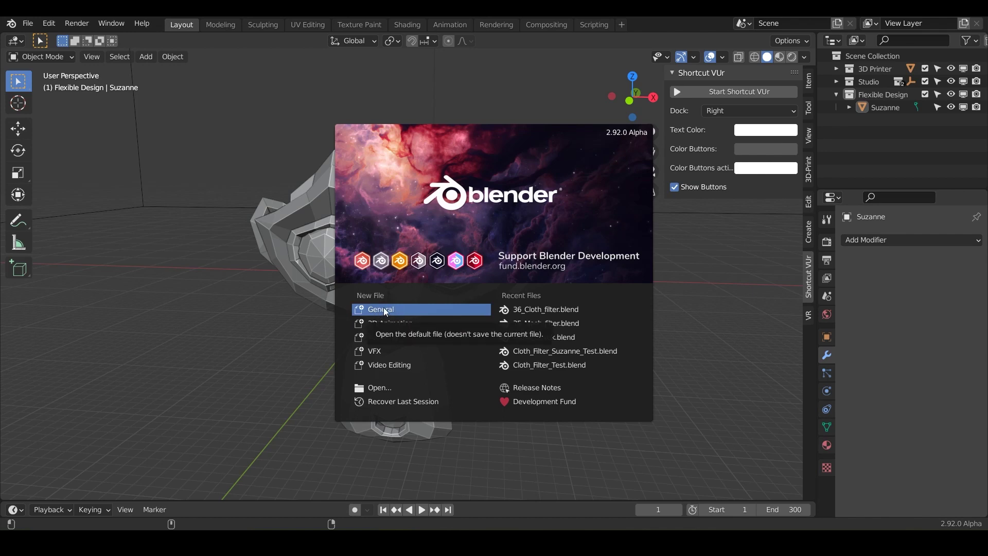
Close the splash screen and save the Suzanne scene as '37_Edit_Face_set'
left_click(385, 310)
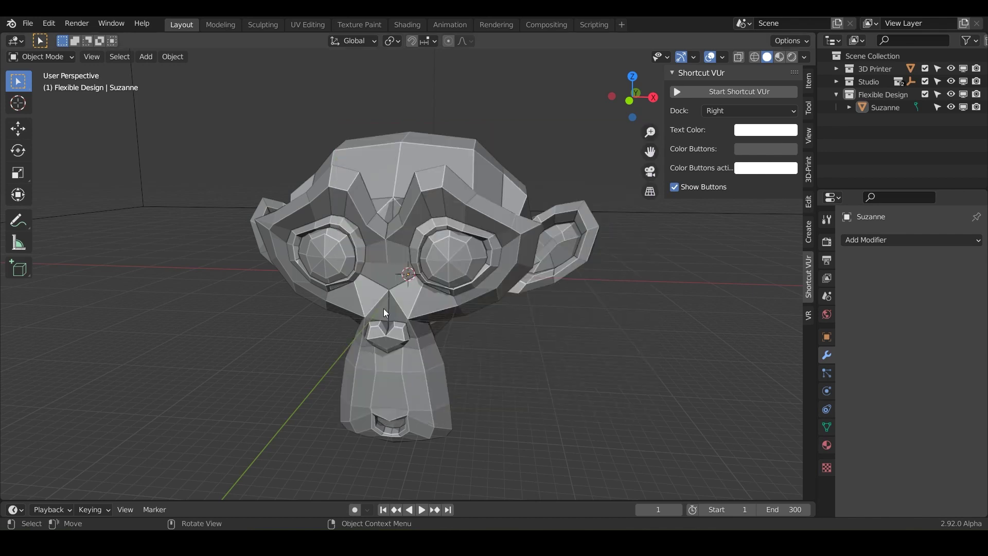
left_click(30, 24)
left_click(53, 121)
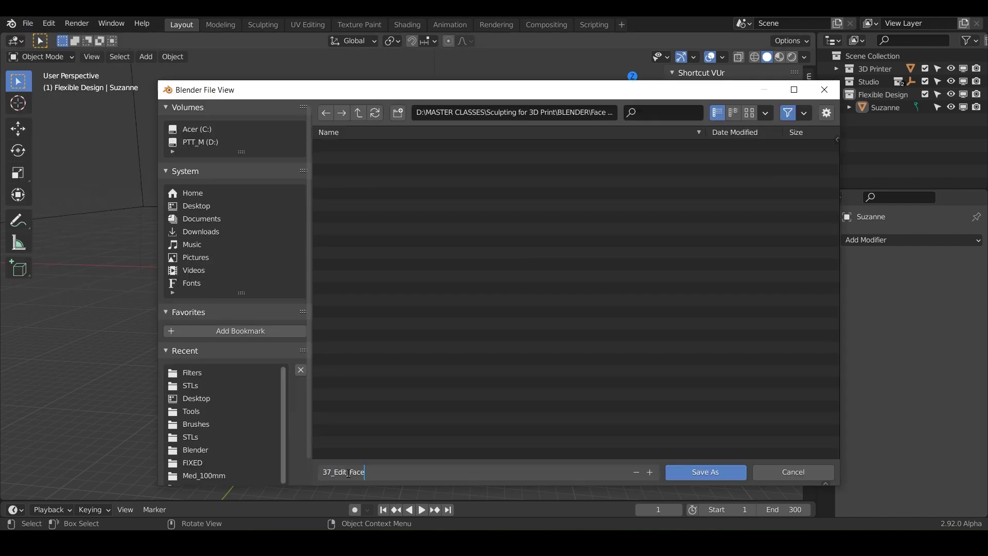
type("37_Edit_Face_set")
key("Return")
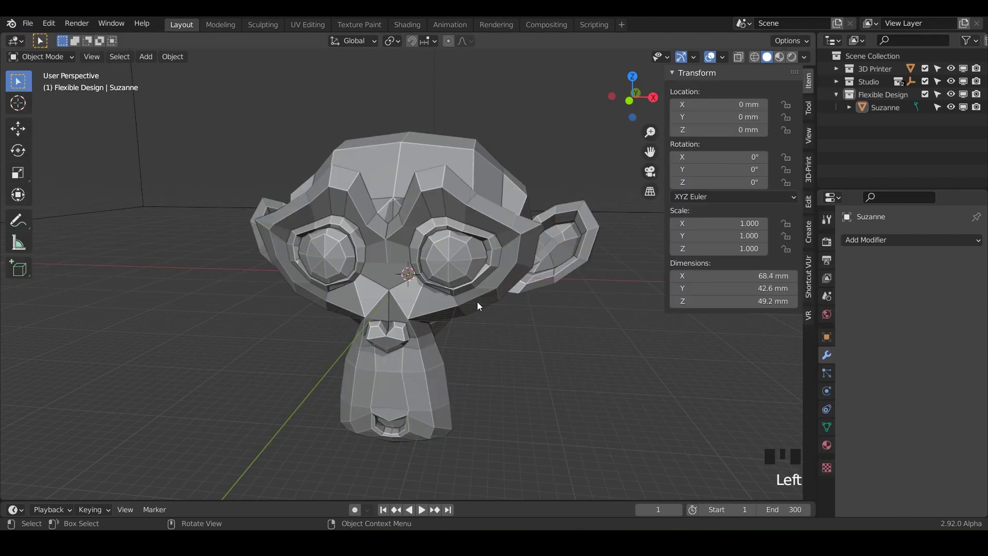
Select Suzanne and shade the viewport with the rainbow normal MatCap
left_click(453, 285)
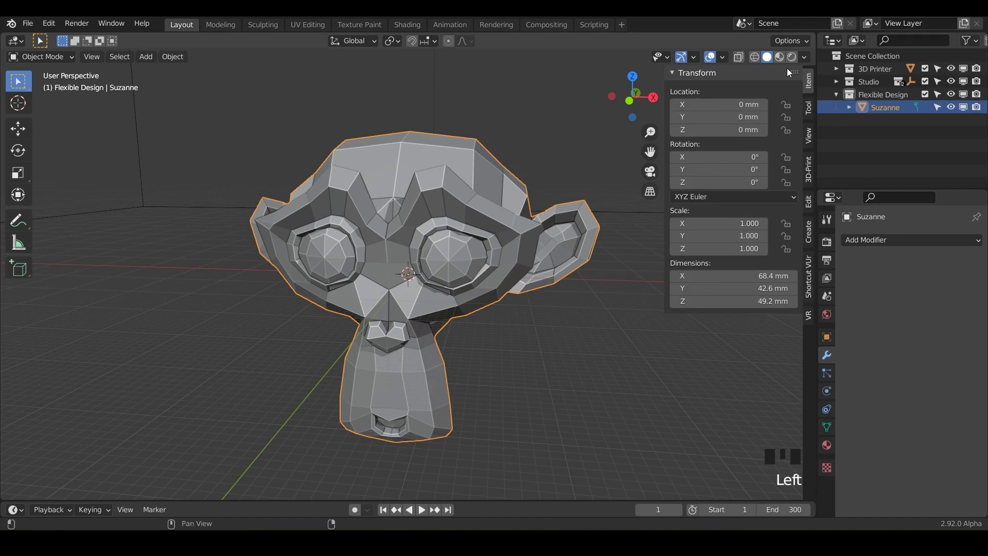
left_click(804, 57)
left_click(789, 117)
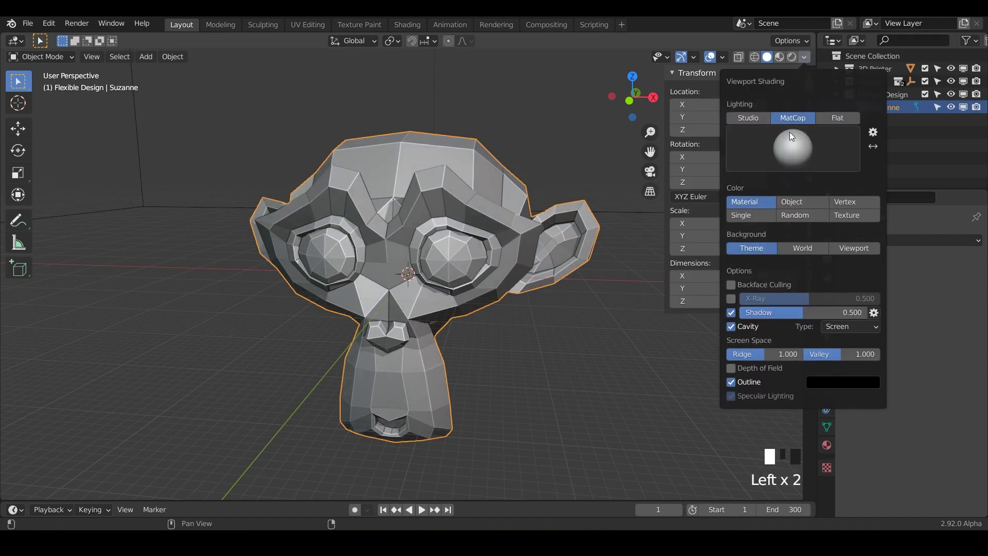
left_click(803, 162)
left_click(795, 190)
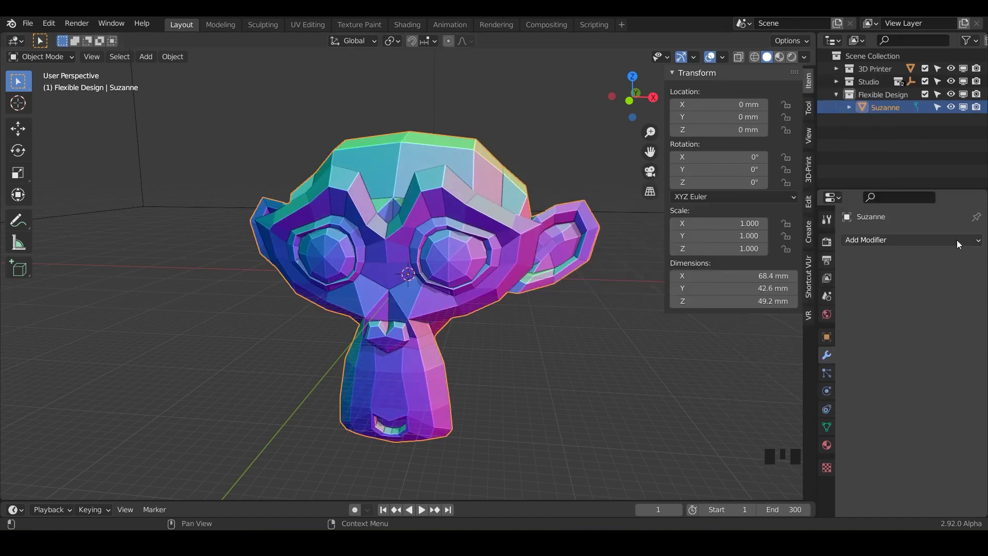
Add a Multiresolution modifier to Suzanne and subdivide it two more levels
left_click(956, 240)
left_click(749, 386)
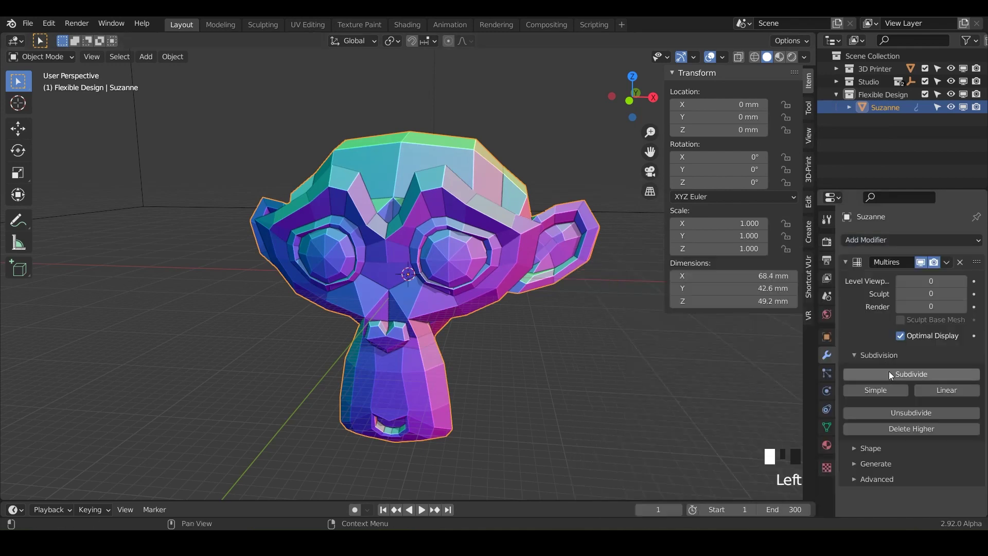
left_click(905, 375)
left_click(905, 375)
left_click(906, 375)
left_click(905, 375)
left_click(905, 374)
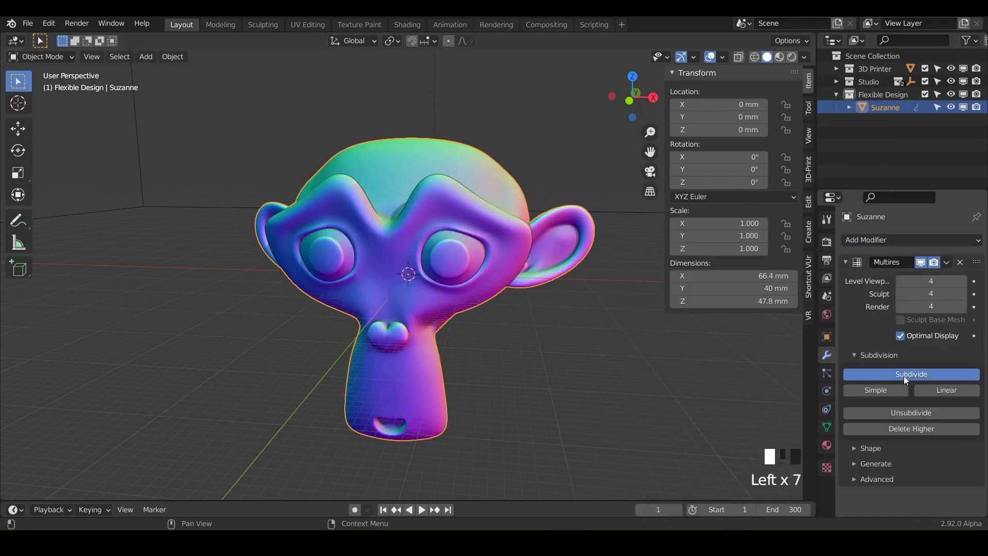
Enter Sculpt Mode from the Ctrl+Tab pie, then widen and scroll the toolbar to reveal more tools
key("ctrl+Tab")
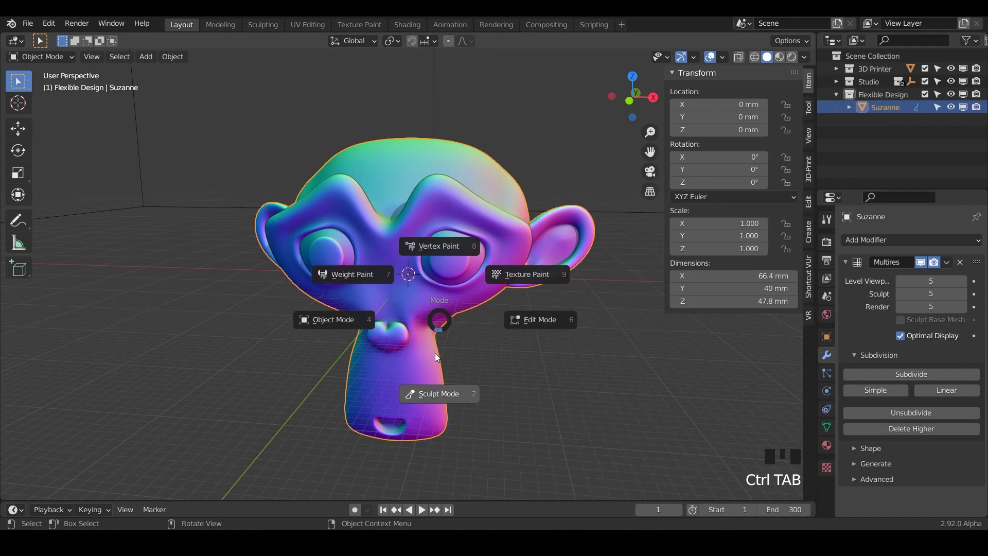
left_click(435, 391)
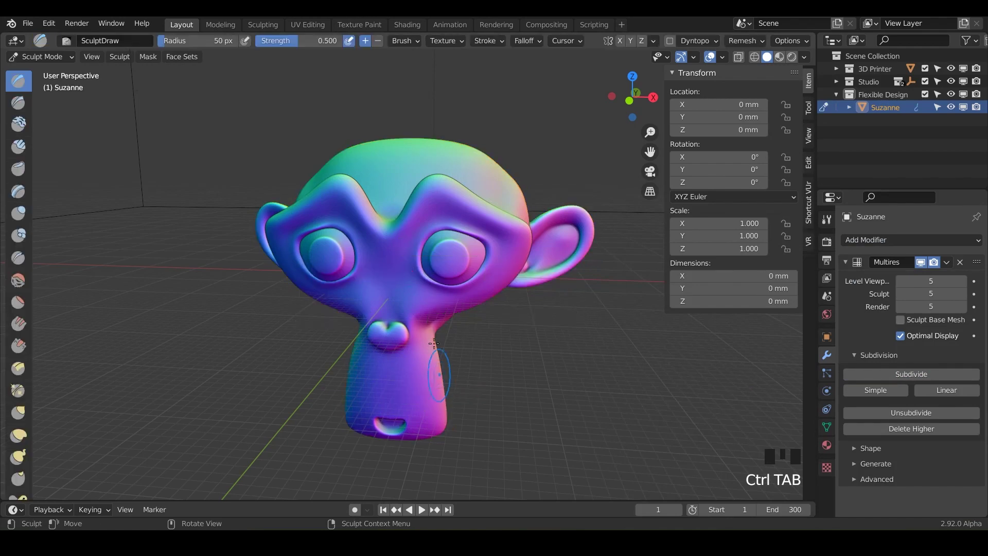
left_click_drag(36, 191, 118, 191)
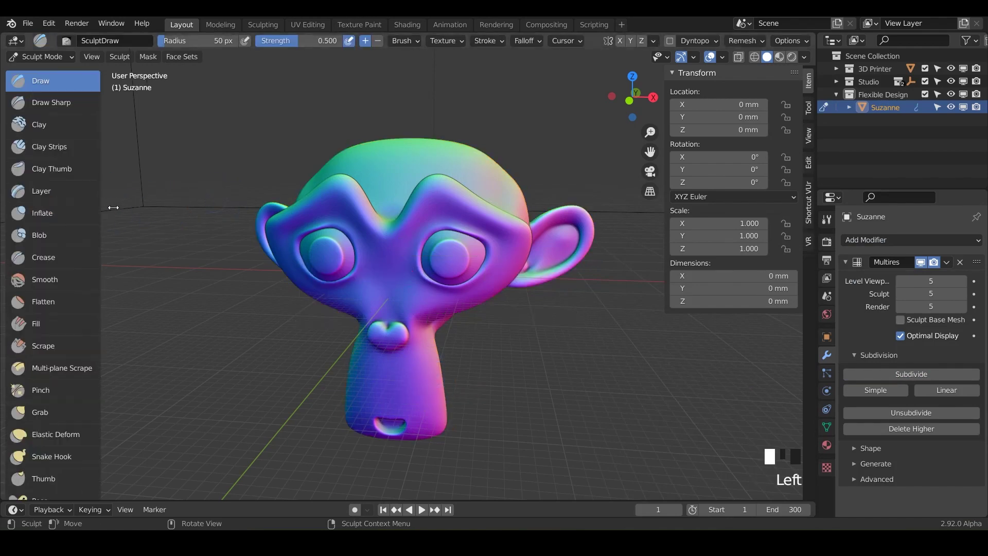
scroll(47, 310, "down", 9)
scroll(47, 309, "down", 14)
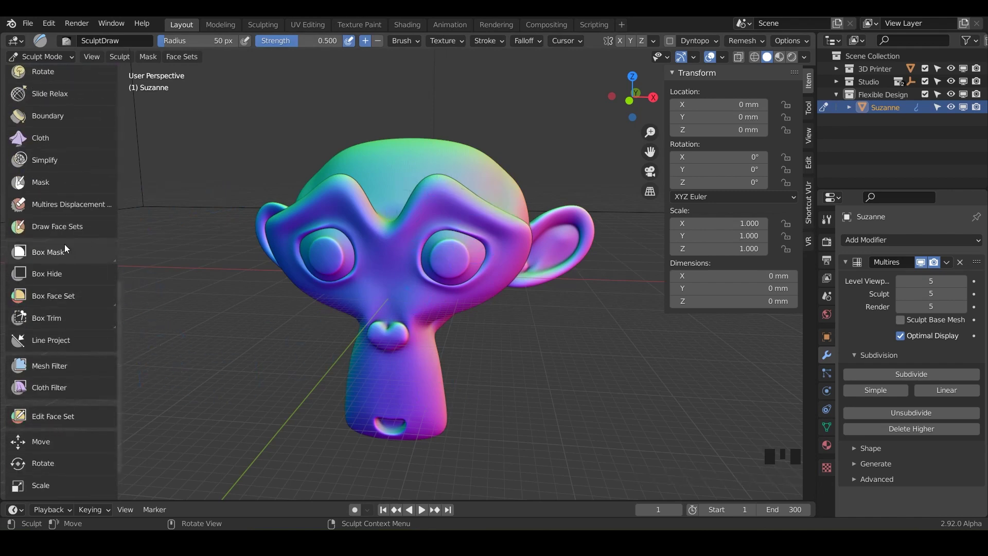
Activate Draw Face Sets and try strokes on Suzanne's brow and eye
left_click(45, 232)
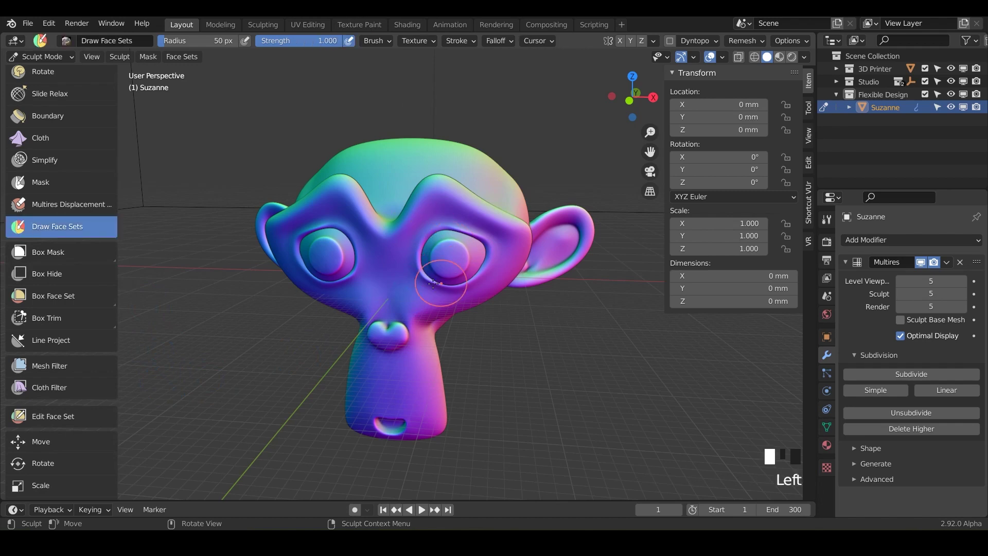
middle_click_drag(436, 271, 447, 224)
left_click(447, 225)
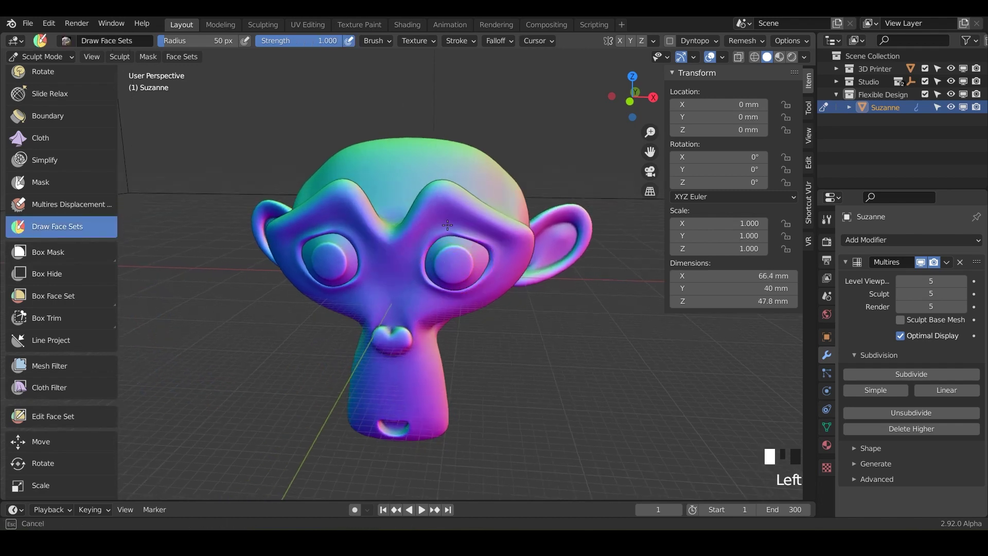
left_click(445, 266)
middle_click_drag(460, 242, 409, 240)
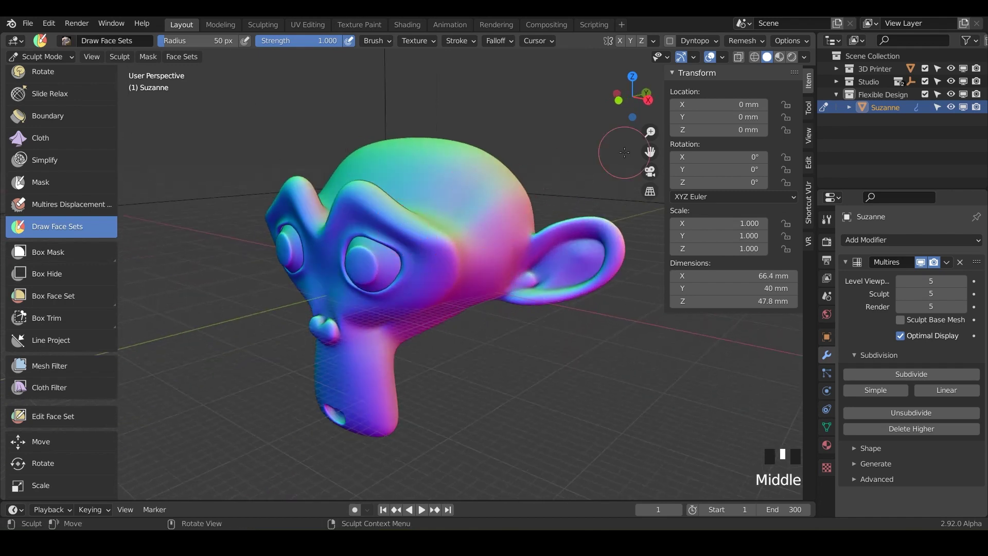
Turn on face set display in the Viewport Overlays and save the file
left_click(723, 58)
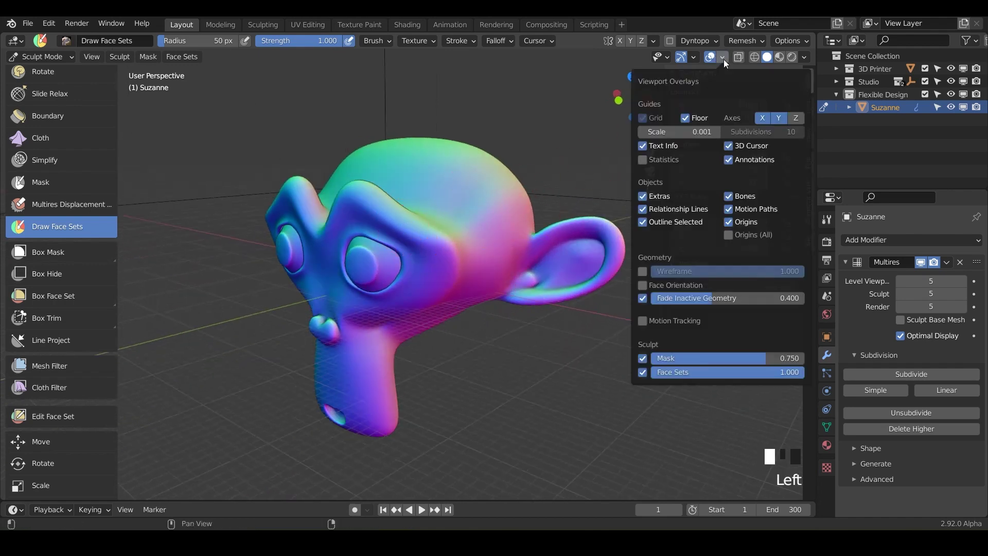
left_click(642, 373)
middle_click_drag(422, 329, 516, 268)
key("ctrl+s")
Centre Suzanne frontally and paint face sets over her brow and along her cheek
middle_click_drag(452, 268, 431, 310, "shift")
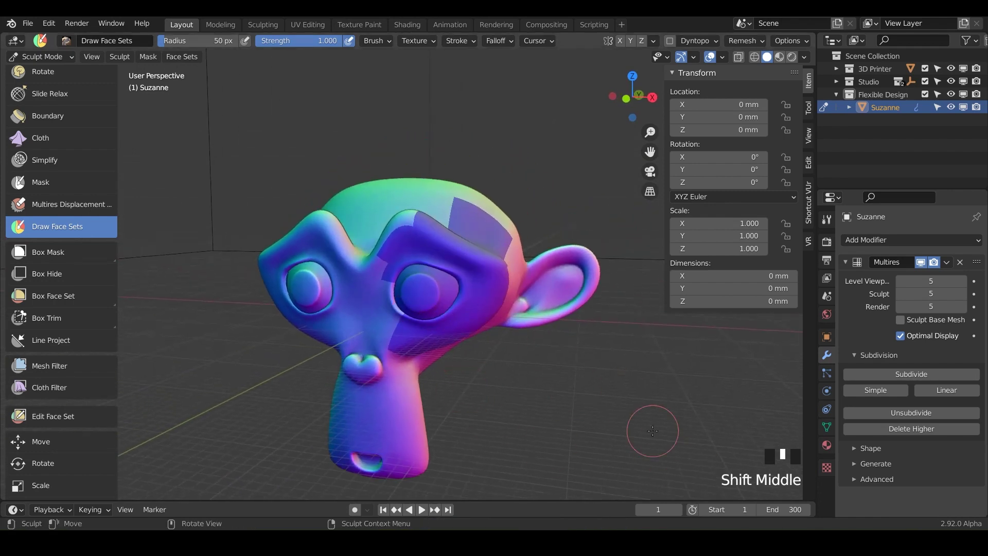
middle_click_drag(646, 419, 483, 312)
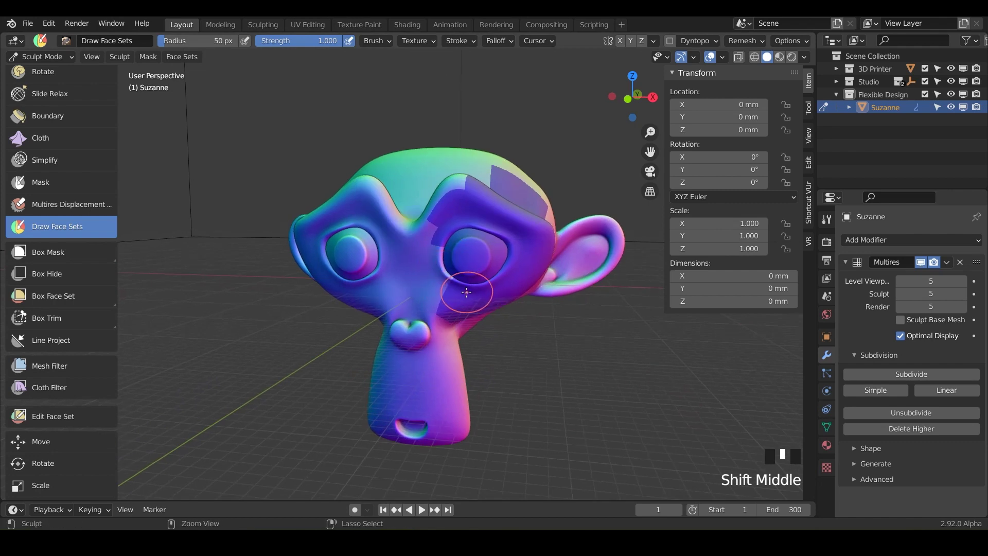
mouse_move(466, 292)
left_mouse_down("ctrl")
mouse_move(427, 288)
mouse_move(429, 221)
mouse_move(477, 237)
left_mouse_up("ctrl")
mouse_move(477, 236)
middle_mouse_down()
mouse_move(441, 285)
mouse_move(483, 308)
middle_mouse_up()
left_click_drag(482, 308, 451, 321, "ctrl")
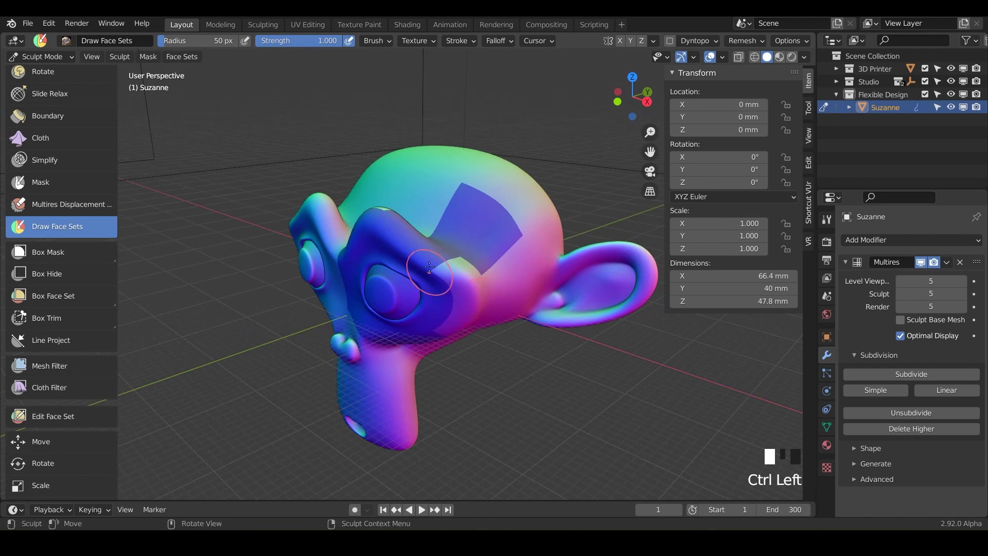
mouse_move(429, 267)
left_mouse_down("ctrl")
mouse_move(450, 298)
mouse_move(452, 325)
mouse_move(449, 270)
mouse_move(470, 304)
mouse_move(448, 288)
left_mouse_up("ctrl")
Erase the purple patch on the head and paint a dark teal face set over the head top
middle_click_drag(447, 288, 480, 257)
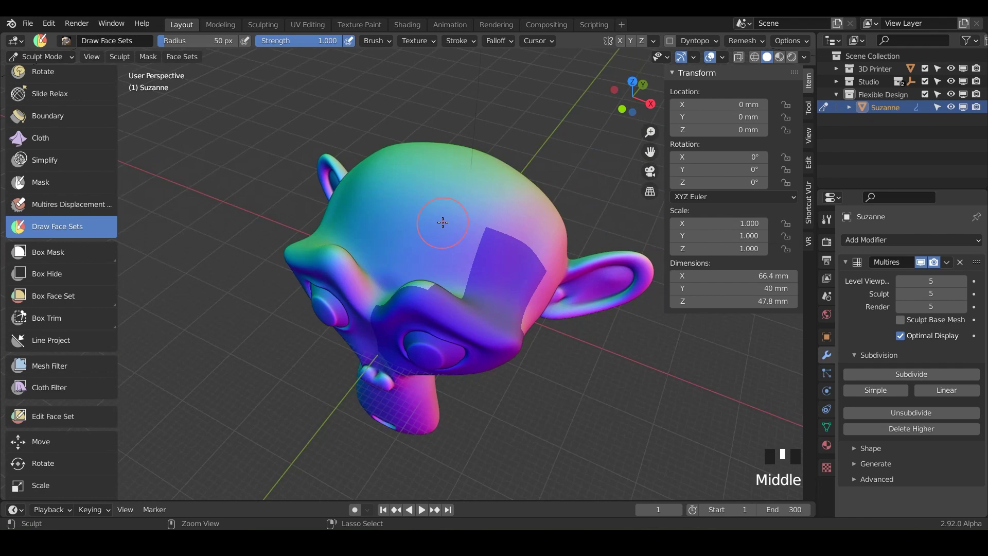
mouse_move(442, 222)
left_mouse_down("ctrl")
mouse_move(522, 266)
mouse_move(537, 289)
mouse_move(488, 283)
left_mouse_up("ctrl")
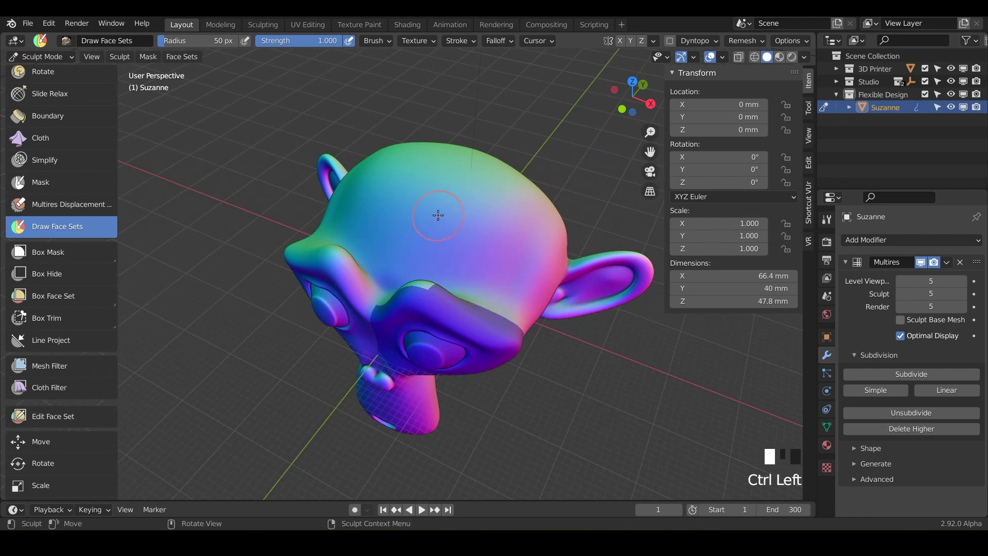
mouse_move(429, 221)
left_mouse_down()
mouse_move(513, 284)
mouse_move(554, 229)
left_mouse_up()
mouse_move(538, 297)
left_mouse_down()
mouse_move(522, 271)
mouse_move(534, 175)
left_mouse_up()
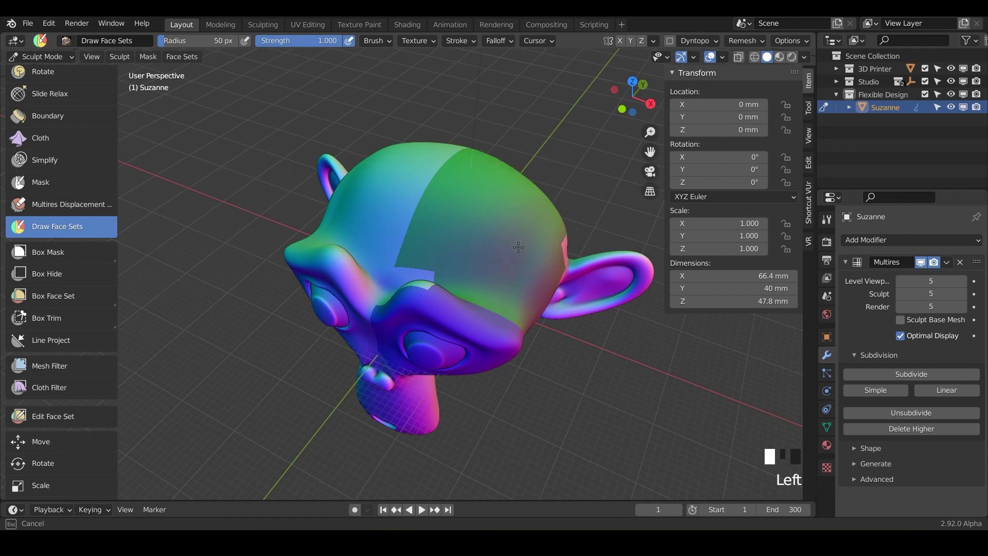
Paint a magenta face set patch and spread a face set over the inner ear base
left_click_drag(518, 247, 515, 243)
middle_click_drag(514, 243, 455, 221)
mouse_move(514, 226)
left_mouse_down()
mouse_move(535, 258)
mouse_move(509, 275)
mouse_move(558, 335)
mouse_move(560, 301)
left_mouse_up()
mouse_move(543, 364)
left_mouse_down()
mouse_move(526, 366)
mouse_move(503, 348)
left_mouse_up()
middle_click_drag(503, 348, 410, 260)
Resize the brush to 181 px and paint a large blue face set across the front of the head
key("f")
left_click(432, 260)
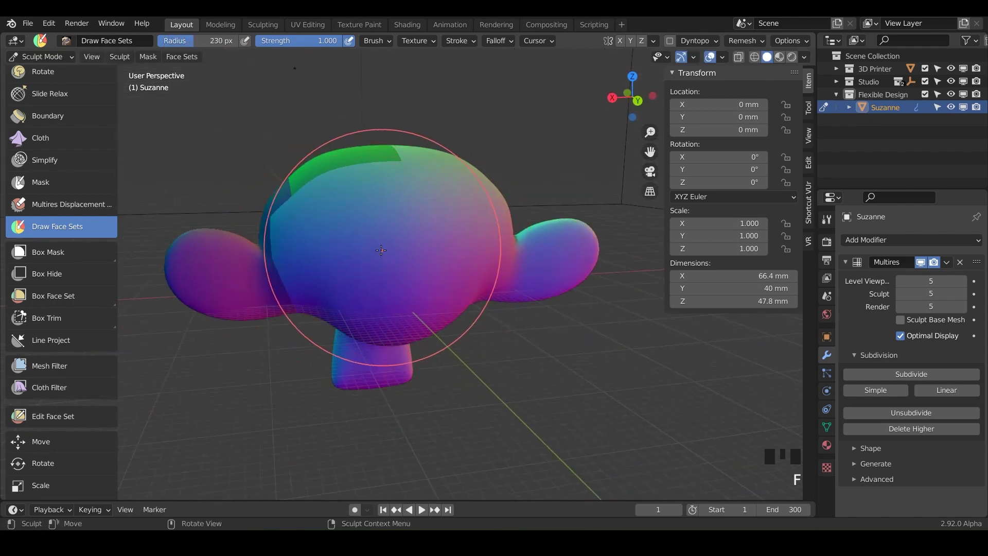
key("f")
left_click(440, 256)
mouse_move(347, 256)
left_mouse_down()
mouse_move(396, 249)
mouse_move(419, 385)
left_mouse_up()
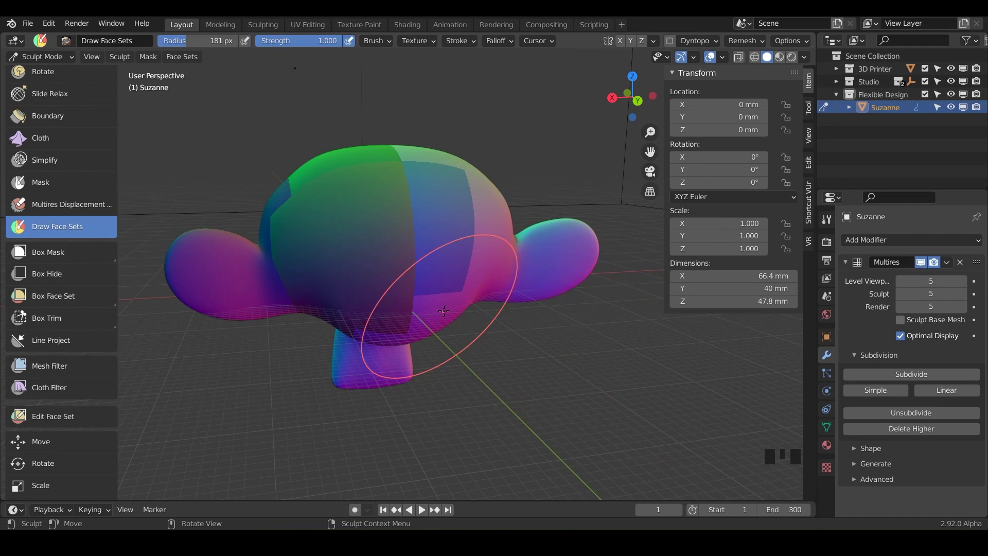
mouse_move(419, 385)
middle_mouse_down()
mouse_move(427, 371)
mouse_move(375, 361)
mouse_move(452, 331)
middle_mouse_up()
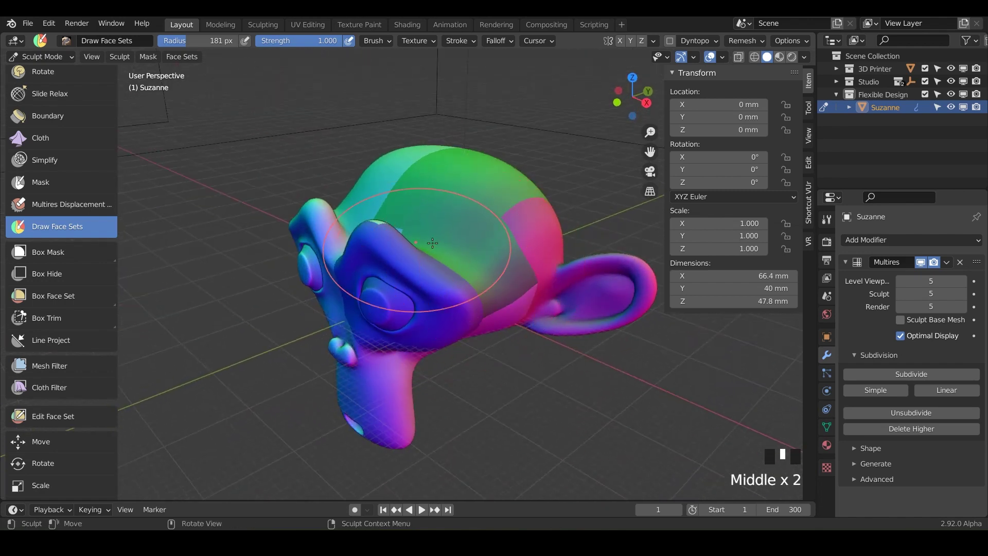
key("Tab")
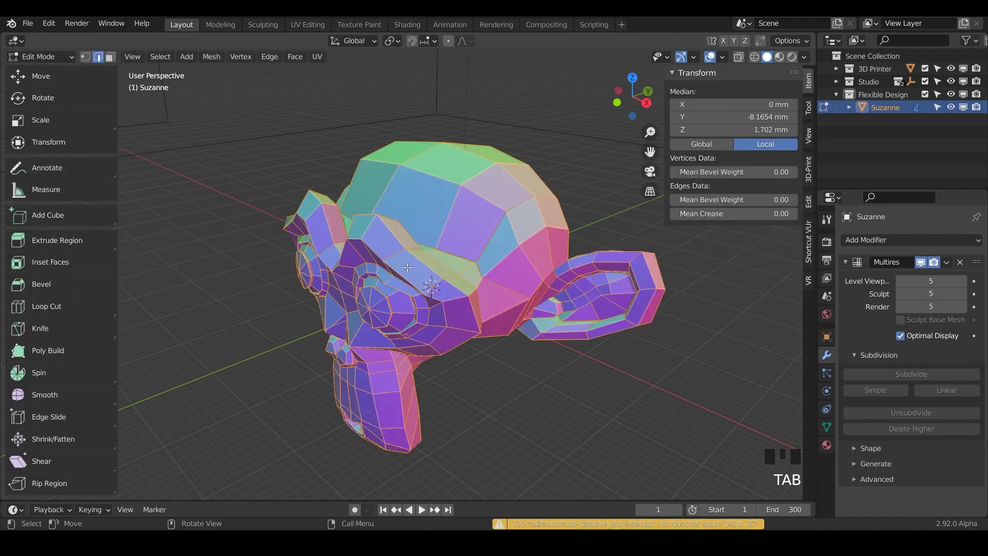
mouse_move(428, 255)
middle_mouse_down()
mouse_move(457, 239)
mouse_move(445, 239)
middle_mouse_up()
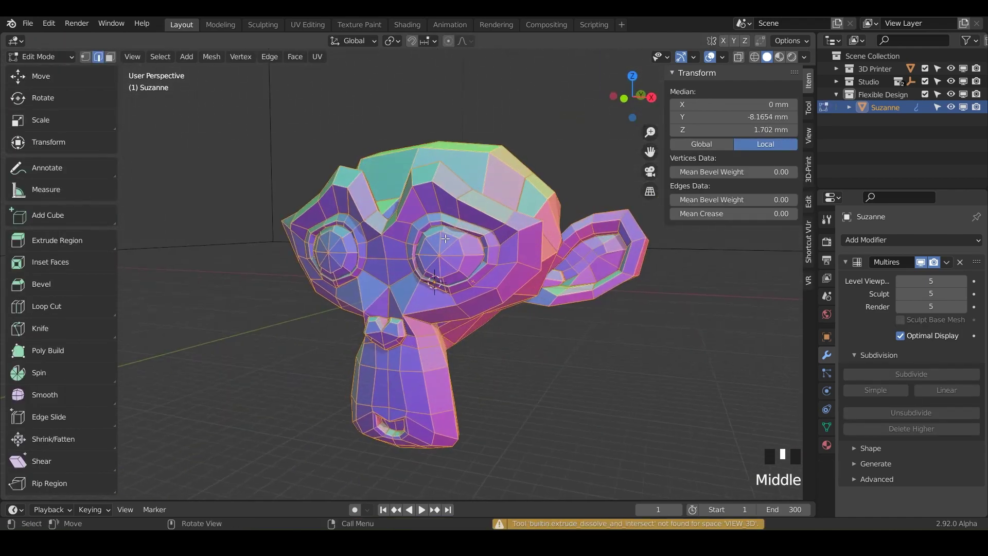
left_click(945, 263)
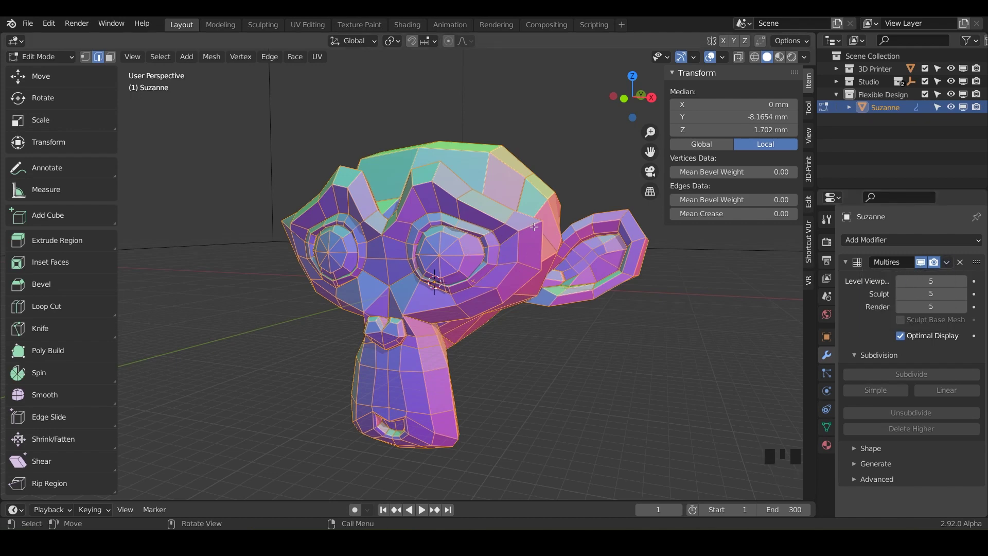
key("Tab")
middle_click_drag(414, 375, 429, 310)
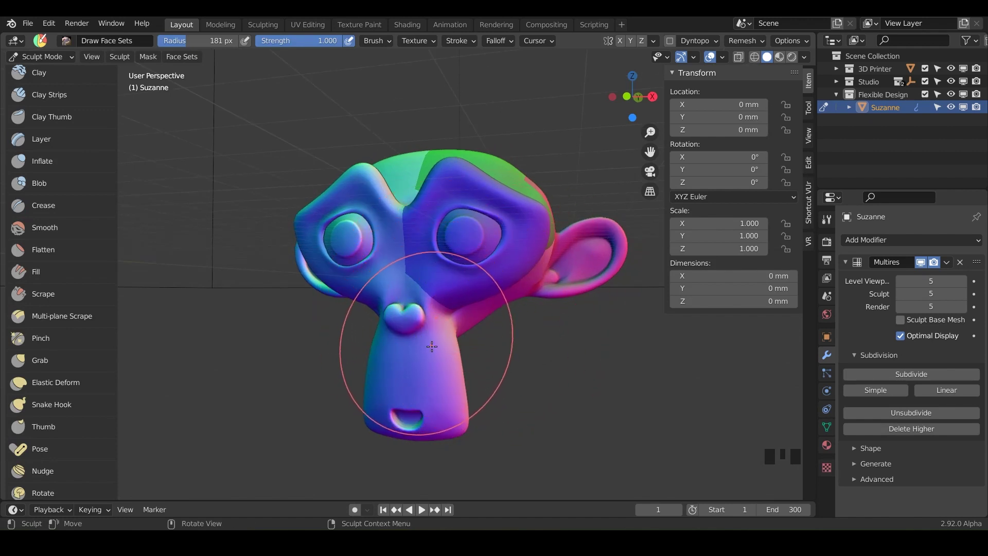
Paint a face set on the muzzle, then with a smaller brush add darker sets over nose and eye area
left_click(406, 378)
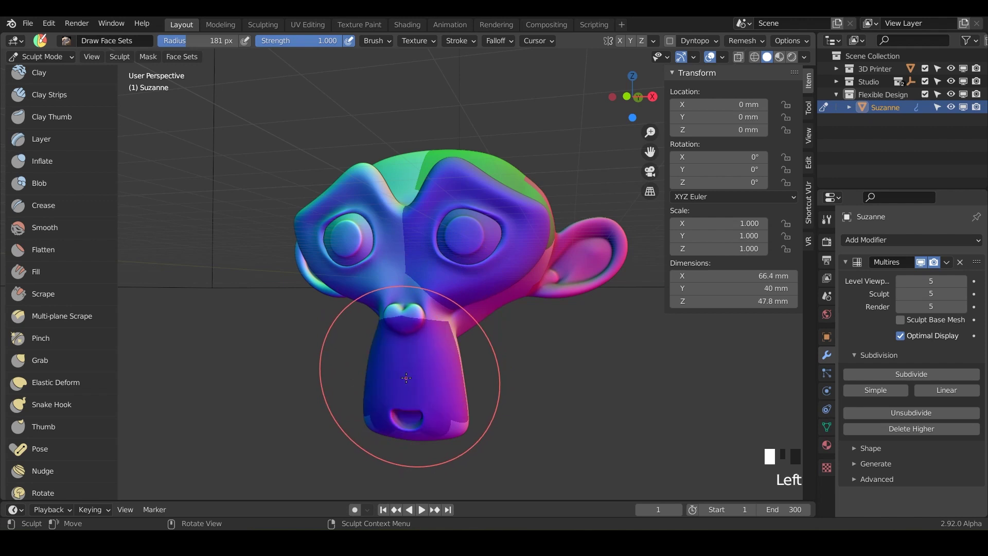
key("f")
left_click(391, 360)
mouse_move(406, 303)
left_mouse_down("ctrl")
mouse_move(432, 308)
mouse_move(435, 321)
mouse_move(407, 333)
left_mouse_up("ctrl")
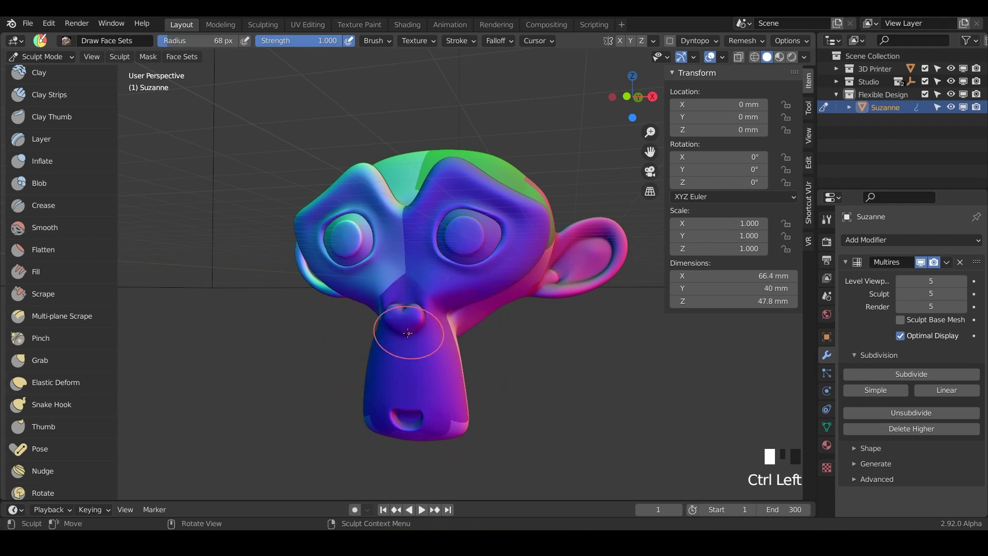
middle_click_drag(408, 333, 463, 278)
mouse_move(463, 278)
left_mouse_down()
mouse_move(469, 227)
mouse_move(450, 194)
mouse_move(464, 181)
mouse_move(393, 211)
mouse_move(383, 239)
mouse_move(421, 274)
left_mouse_up()
Paint a red face set over the snout, check the head from several angles, and save
middle_click_drag(452, 302, 473, 302)
mouse_move(473, 302)
left_mouse_down()
mouse_move(463, 403)
mouse_move(399, 319)
mouse_move(447, 270)
mouse_move(433, 245)
left_mouse_up()
middle_click_drag(433, 246, 340, 278)
mouse_move(340, 278)
left_mouse_down()
mouse_move(317, 254)
mouse_move(324, 237)
mouse_move(333, 247)
mouse_move(296, 232)
left_mouse_up()
middle_click_drag(334, 282, 462, 318)
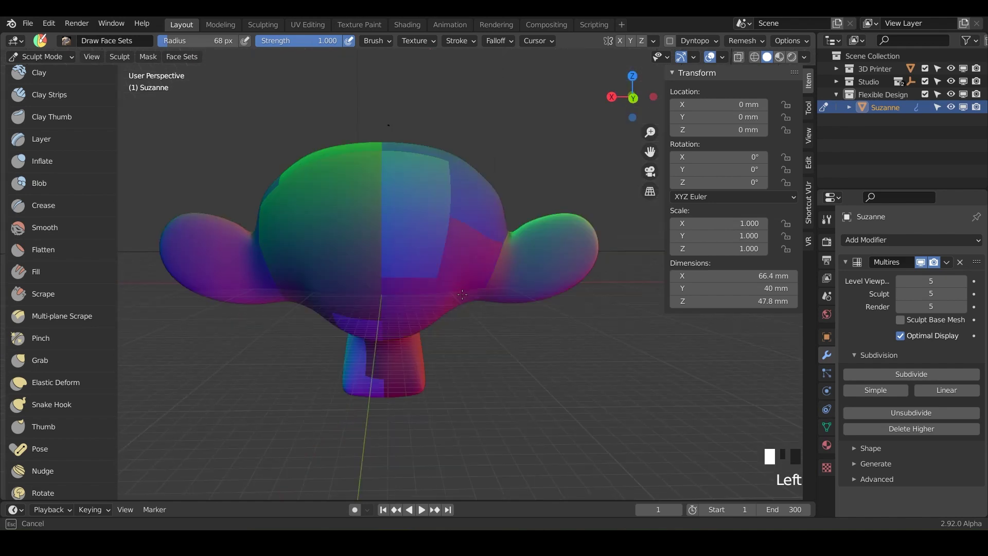
middle_click_drag(381, 328, 433, 323)
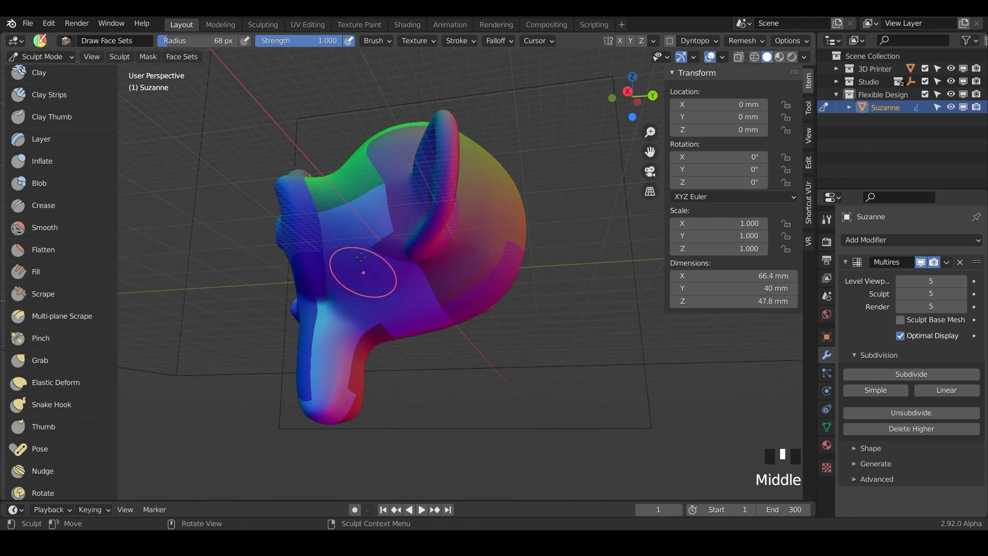
mouse_move(359, 222)
middle_mouse_down()
mouse_move(424, 309)
mouse_move(381, 335)
mouse_move(387, 293)
mouse_move(371, 273)
middle_mouse_up()
key("ctrl+s")
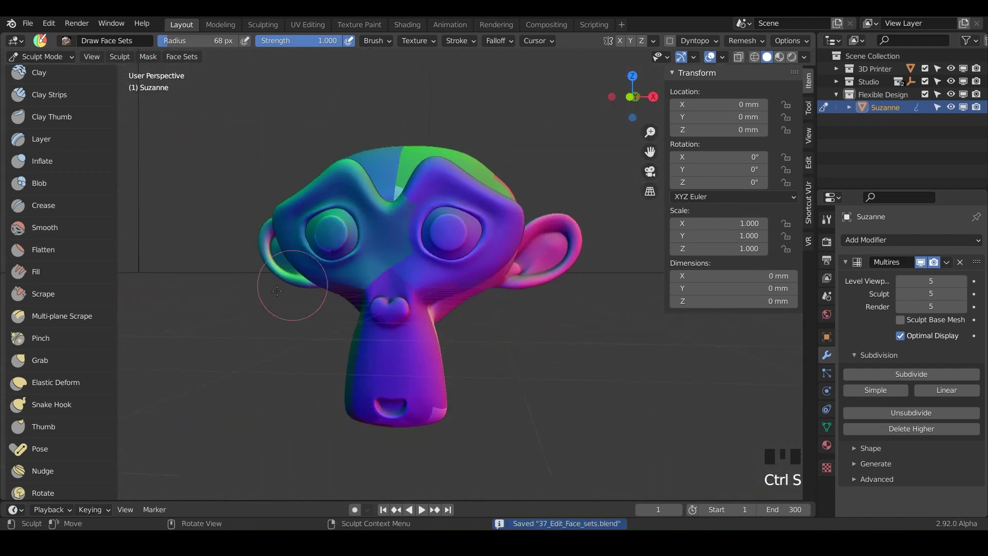
Activate Edit Face Set in Grow mode and grow the purple face set twice across Suzanne's face
scroll(41, 340, "down", 20)
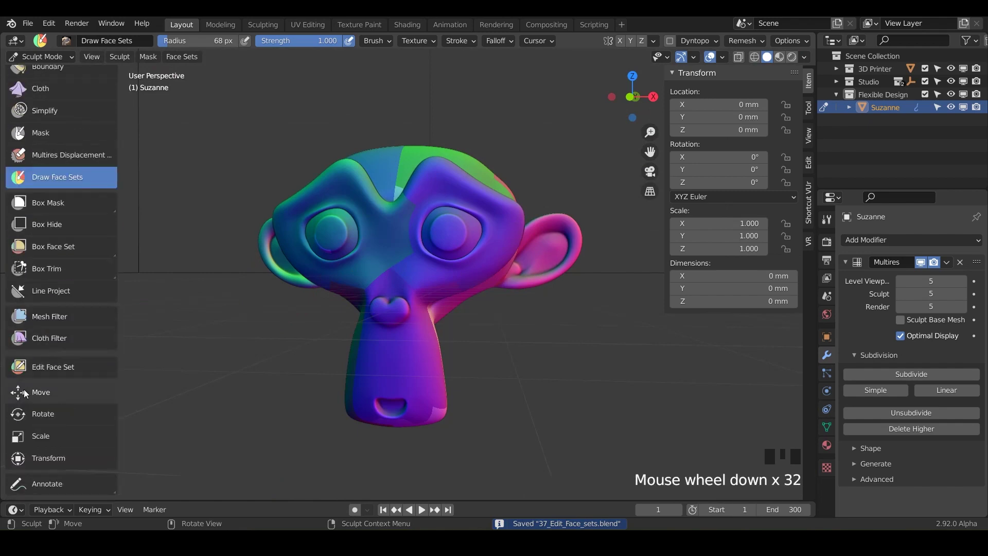
left_click(54, 369)
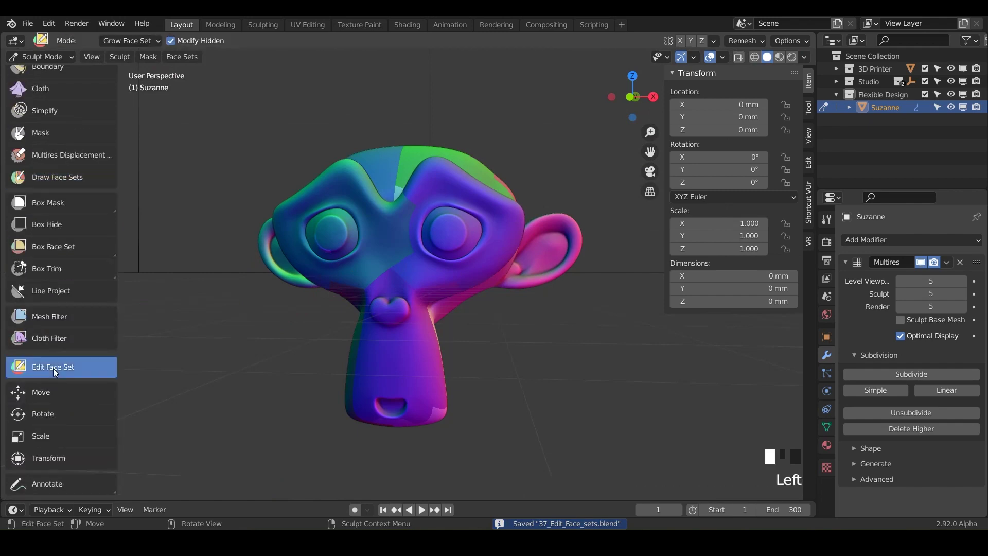
mouse_move(414, 275)
left_mouse_down()
mouse_move(463, 278)
mouse_move(518, 250)
mouse_move(433, 262)
mouse_move(441, 286)
mouse_move(397, 287)
mouse_move(391, 264)
left_mouse_up()
key("ctrl+z")
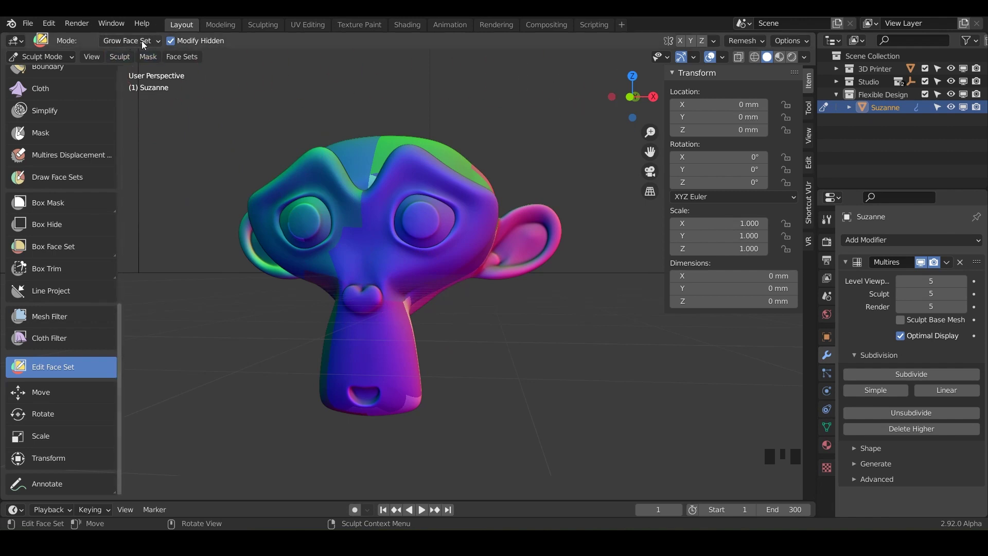
middle_click_drag(408, 260, 426, 269)
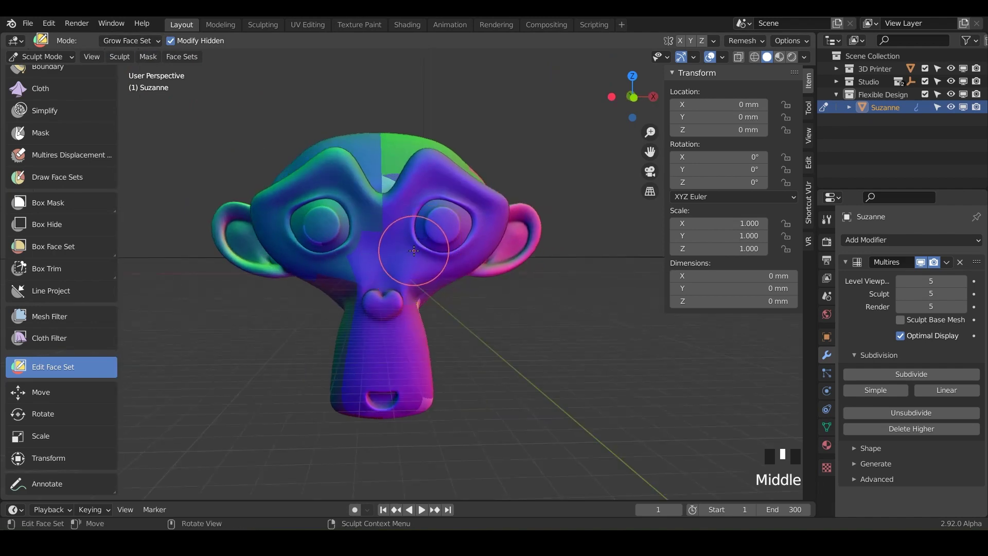
left_click(407, 251)
middle_click_drag(404, 247, 320, 220)
left_click(410, 222)
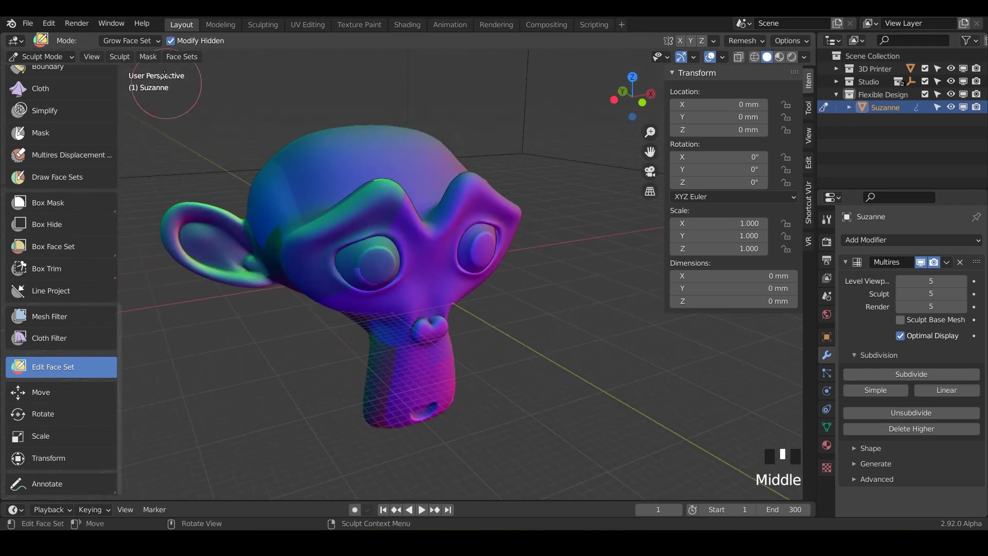
Switch Edit Face Set to Shrink mode and shrink face sets on the front, side and back of the head
left_click(142, 42)
left_click(123, 68)
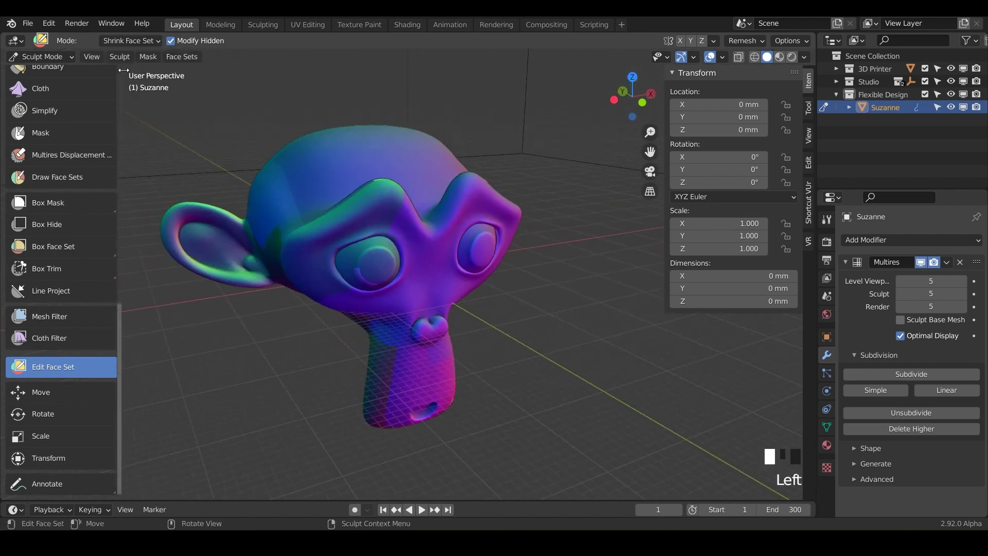
middle_click_drag(331, 165, 269, 137)
left_click(402, 230)
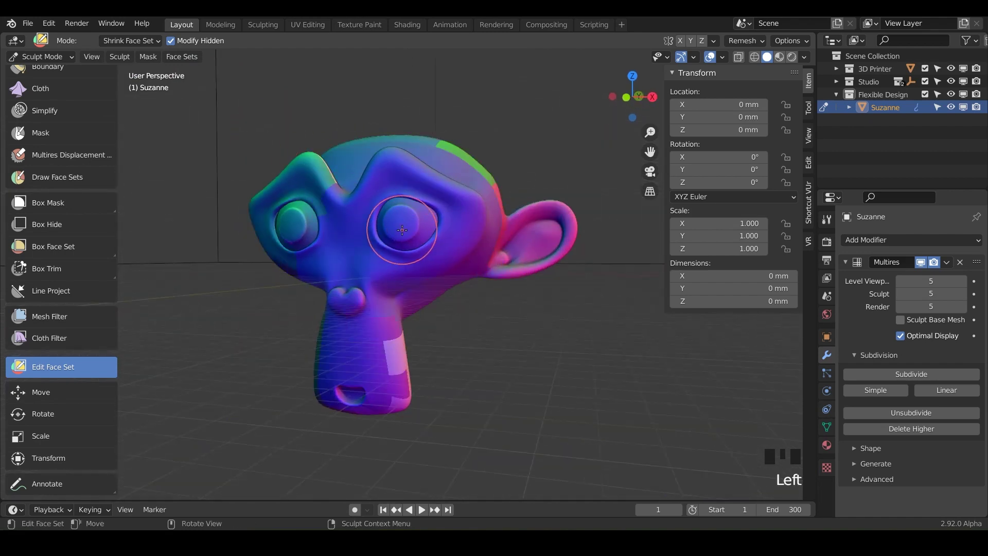
left_click(407, 234)
left_click(407, 234)
middle_click_drag(407, 234, 392, 273)
left_click(473, 228)
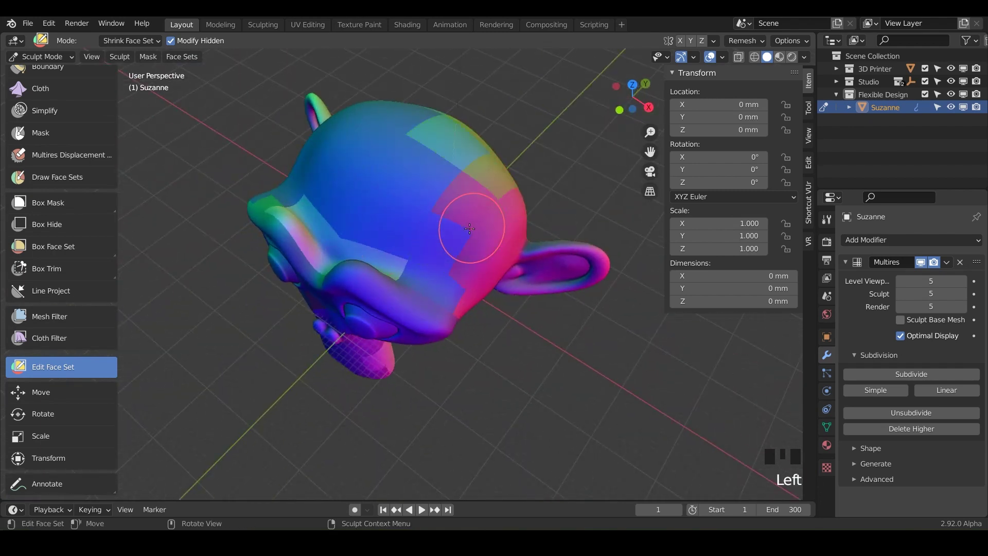
mouse_move(463, 226)
middle_mouse_down()
mouse_move(448, 221)
mouse_move(474, 207)
middle_mouse_up()
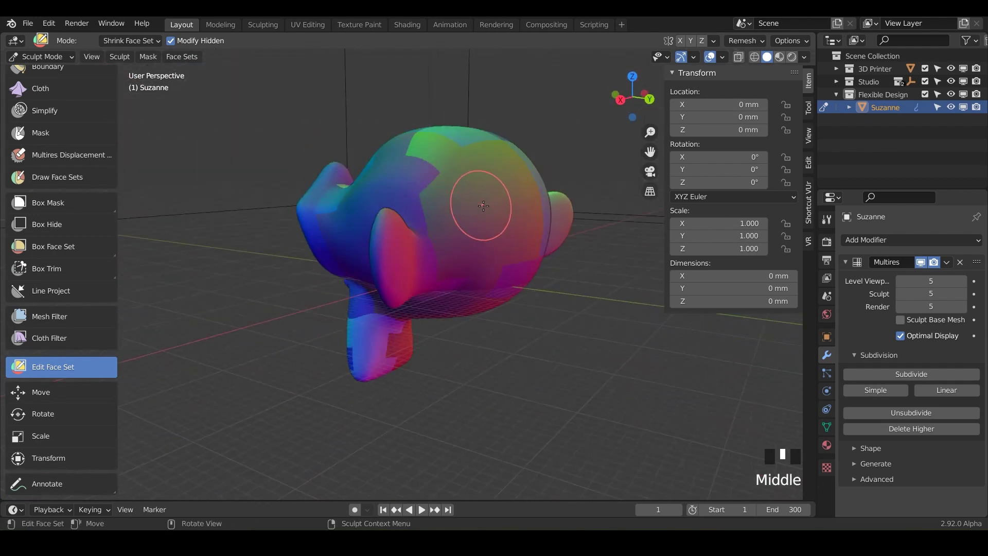
left_click(491, 241)
middle_click_drag(492, 240, 359, 150)
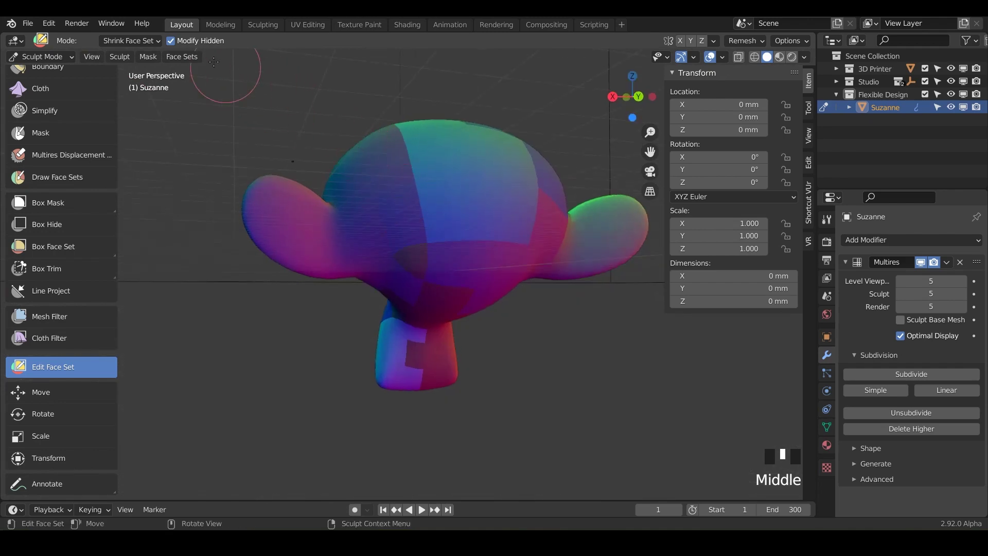
Switch back to Grow Face Set mode and grow the face set under the brush
left_click(153, 43)
left_click(134, 55)
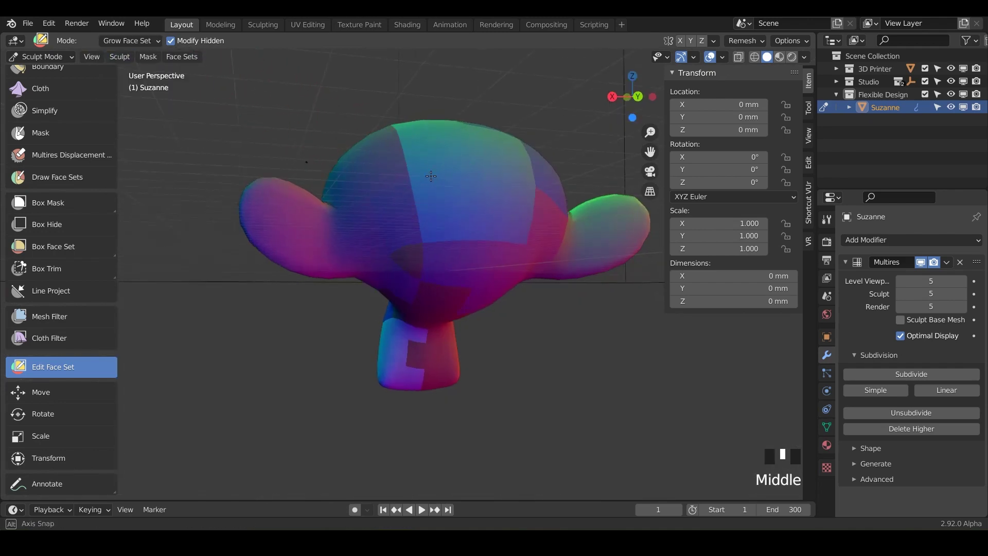
middle_click_drag(426, 173, 413, 173)
left_click(434, 258)
middle_click_drag(436, 264, 379, 232)
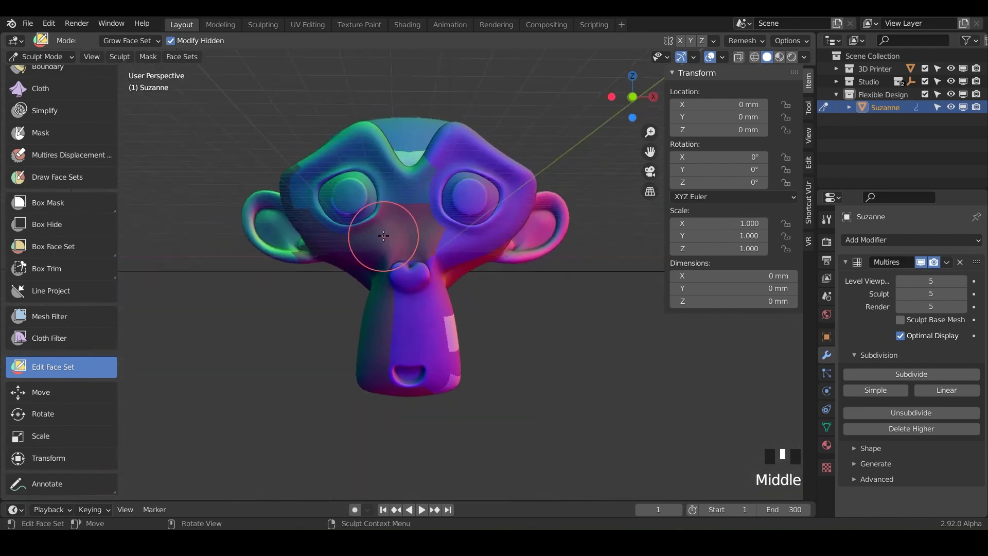
Set the Edit Face Set mode to Delete Geometry and save the file
left_click(153, 40)
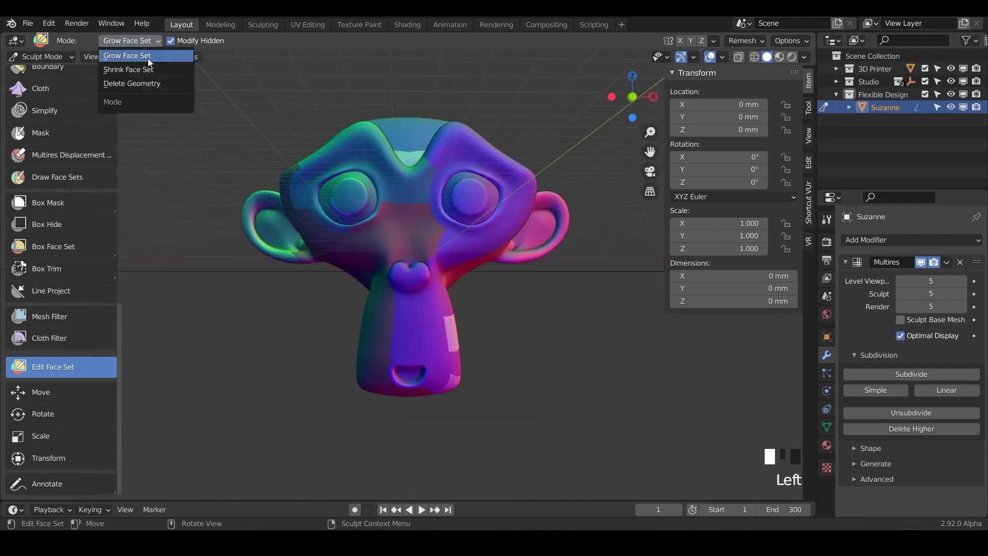
left_click(135, 83)
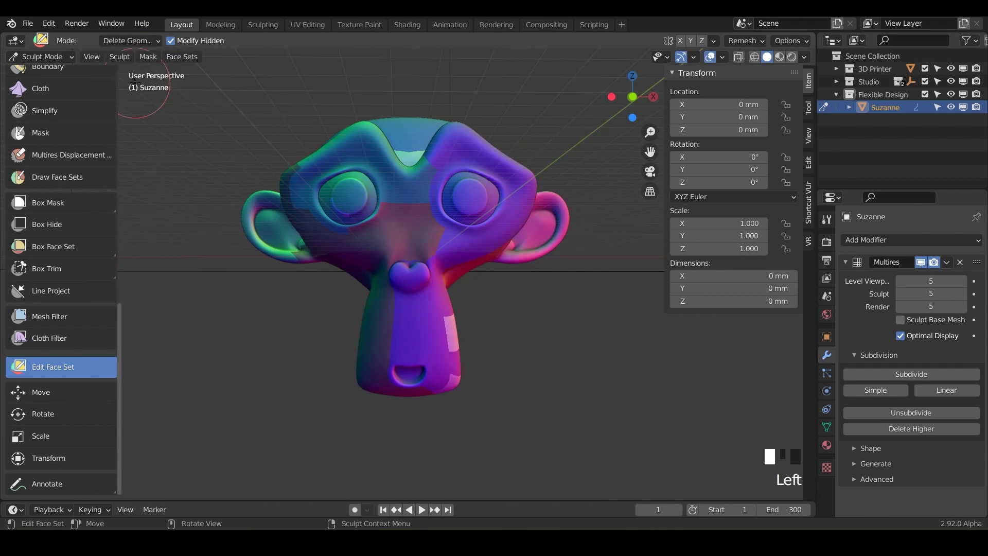
key("ctrl+s")
left_click(394, 227)
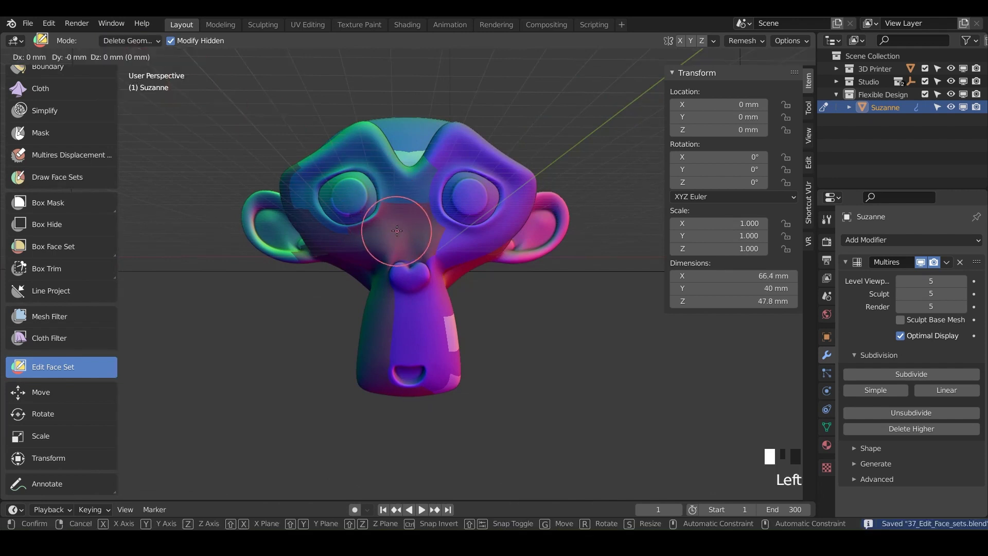
left_click(473, 147)
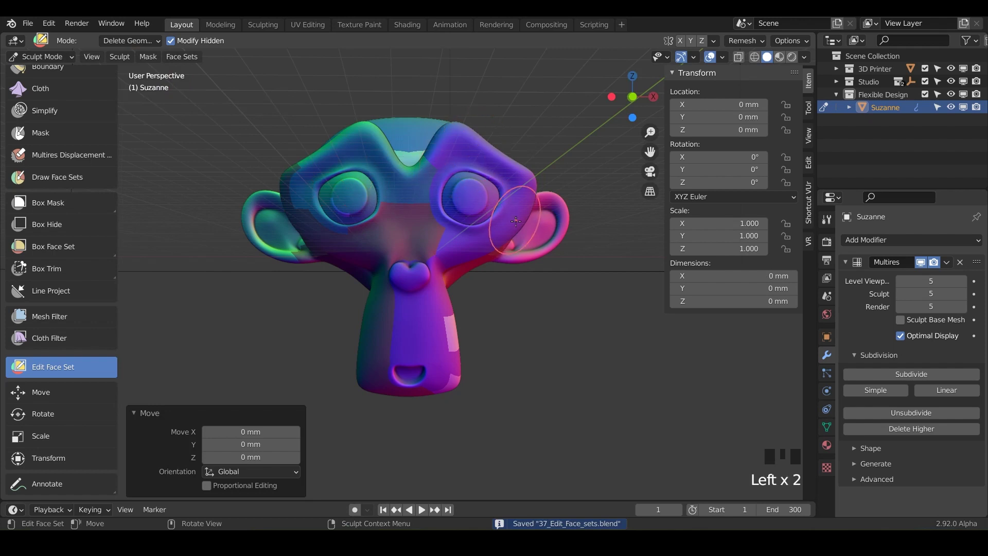
Turn off Multires viewport display, delete the face set around the right eye, and inspect the torn head
left_click(920, 262)
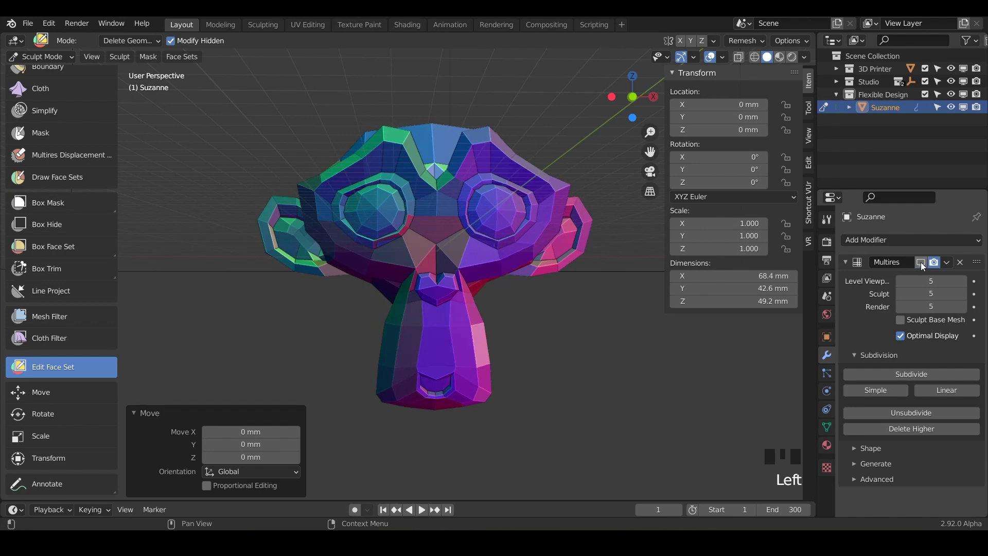
left_click(491, 258)
middle_click_drag(495, 303, 409, 215)
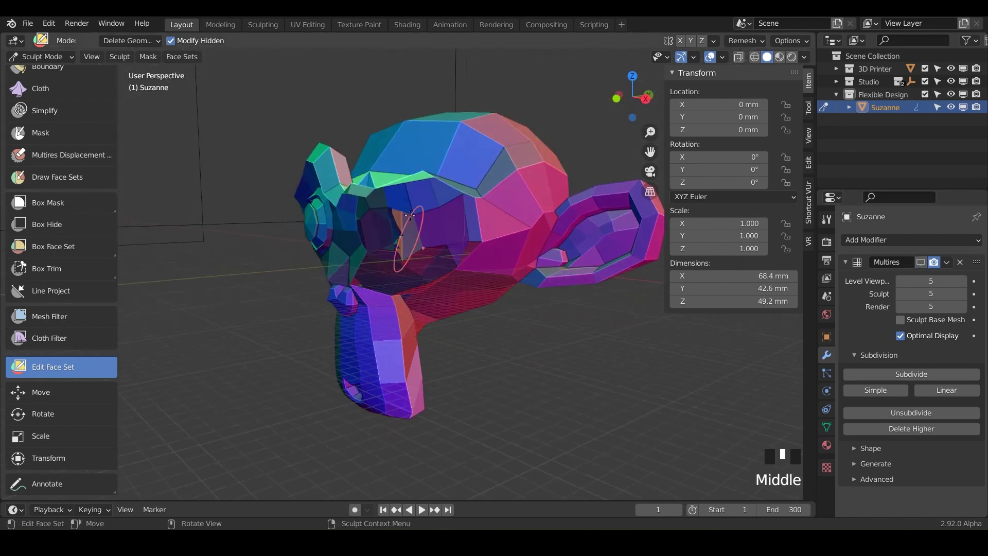
middle_click_drag(468, 320, 441, 338)
middle_click_drag(434, 278, 425, 238)
middle_click_drag(451, 269, 394, 305)
middle_click_drag(447, 332, 440, 312)
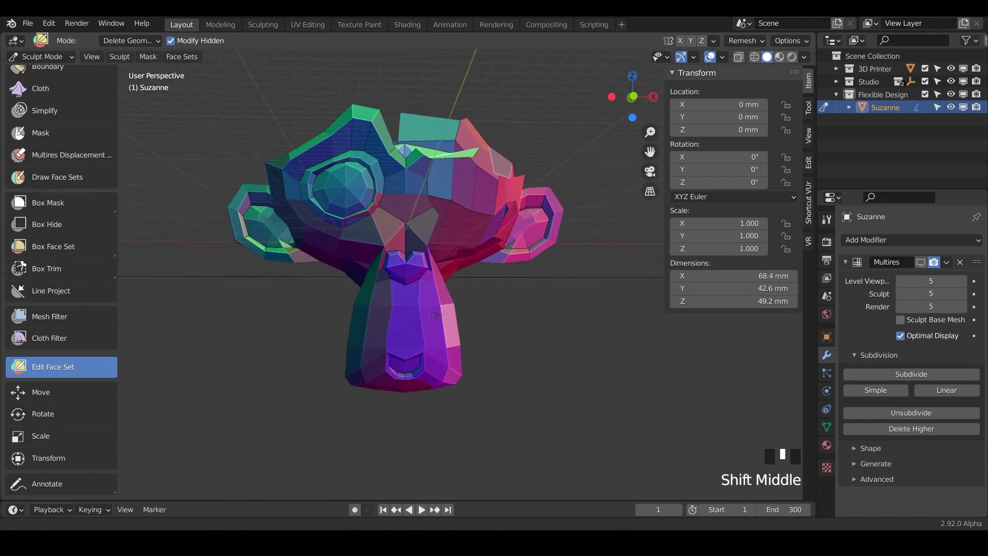
Turn the Multires modifier back on in the viewport and orbit close over Suzanne's torn skull
left_click(920, 263)
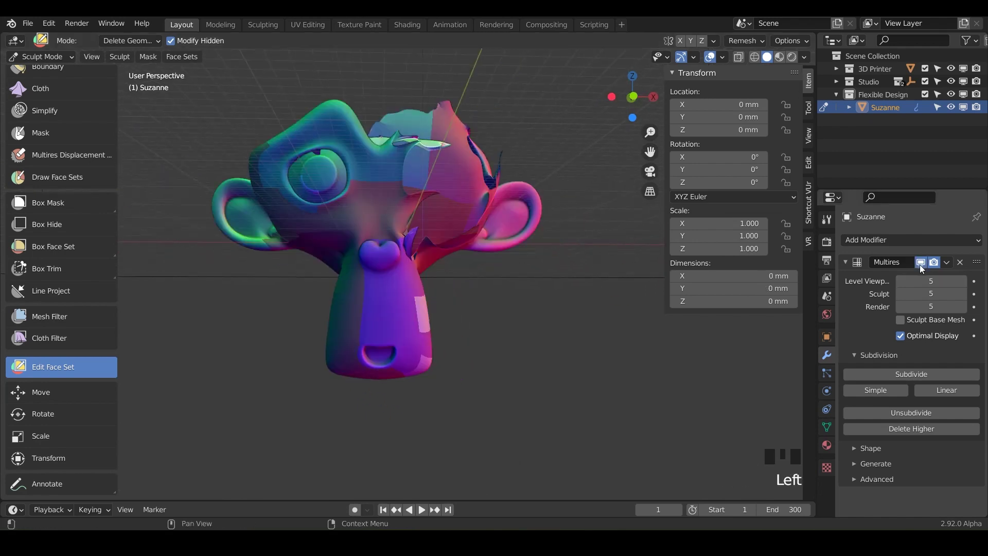
middle_click_drag(329, 313, 596, 253)
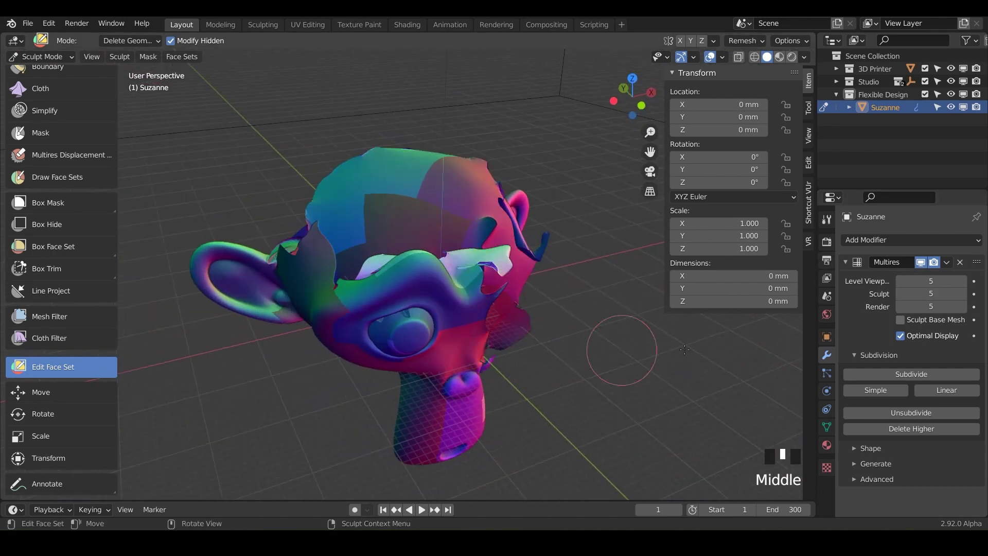
mouse_move(625, 335)
middle_mouse_down()
mouse_move(397, 346)
mouse_move(364, 300)
mouse_move(396, 308)
mouse_move(440, 298)
mouse_move(408, 307)
mouse_move(439, 322)
middle_mouse_up()
scroll(397, 346, "up", 2)
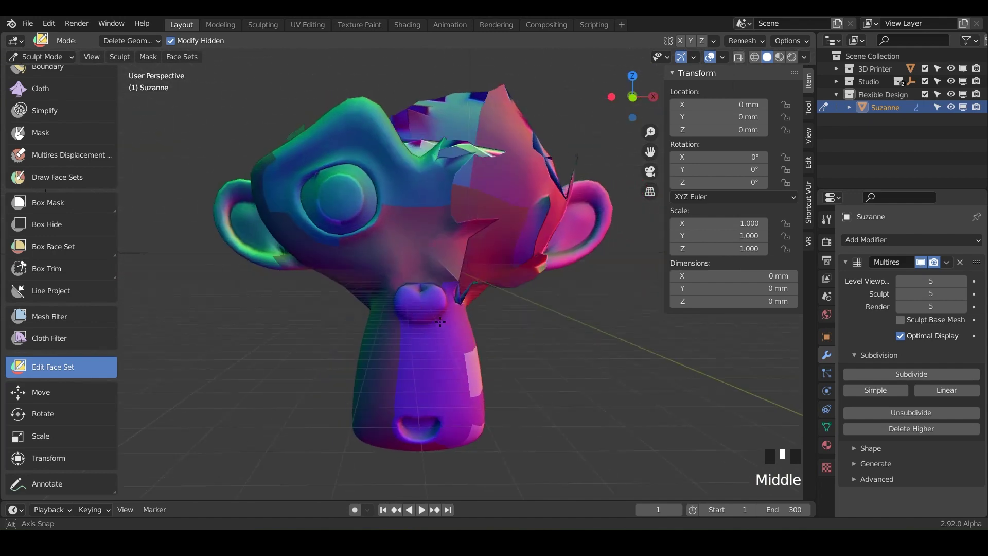